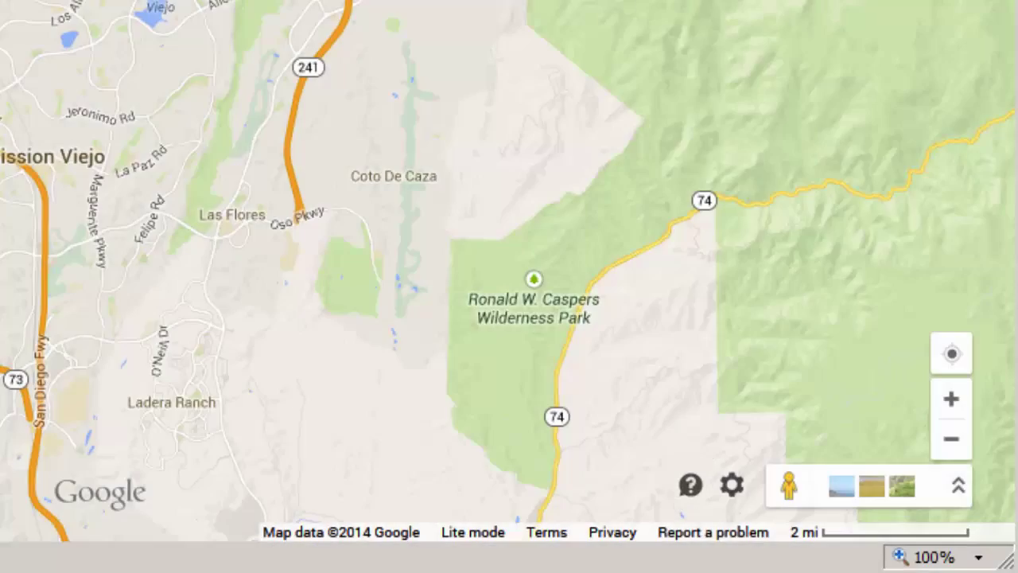
Return to classic Google Maps with 'Prefer classic' as the reason, remember it, and collapse the side panel
click(690, 485)
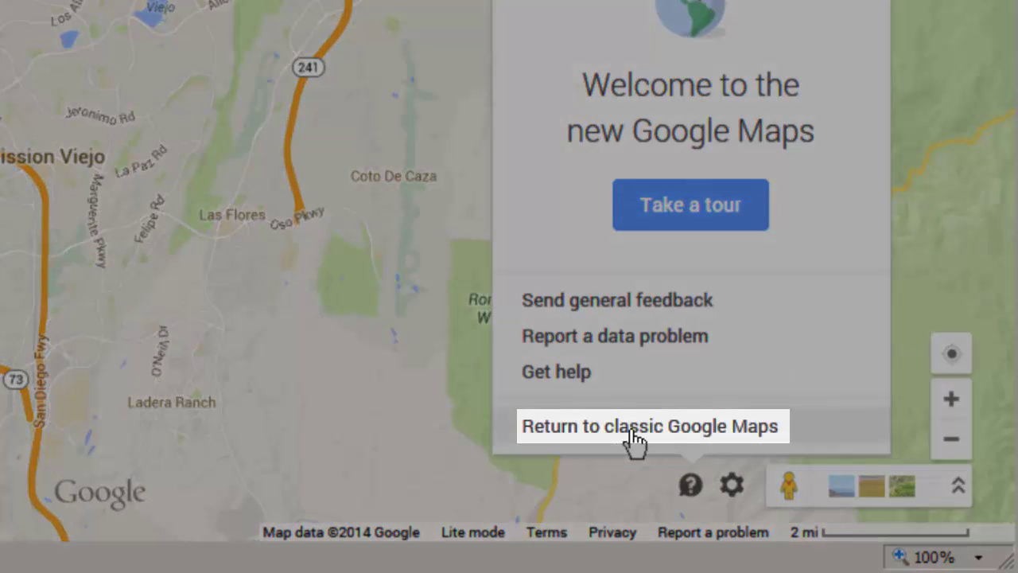
click(634, 430)
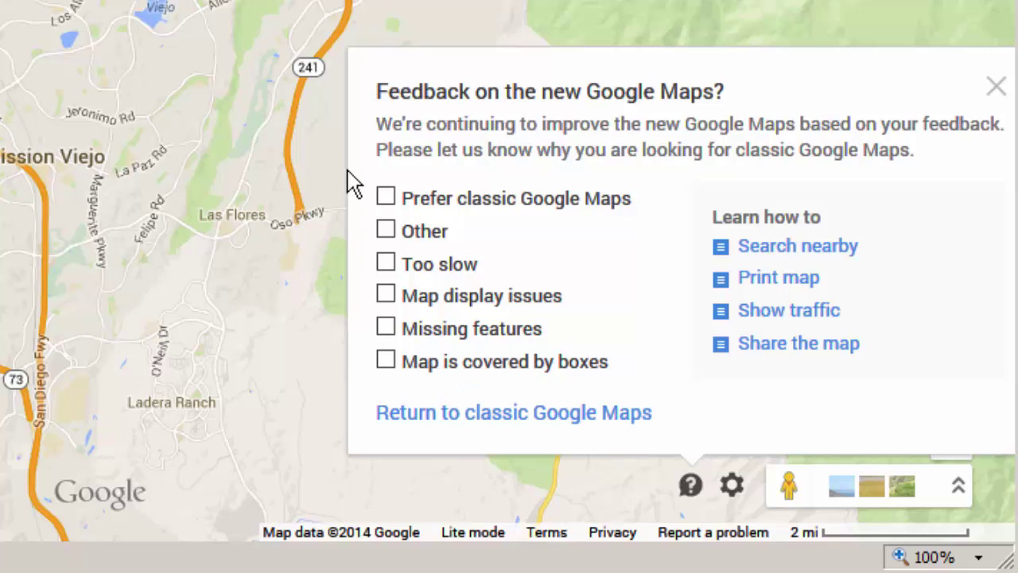
click(385, 198)
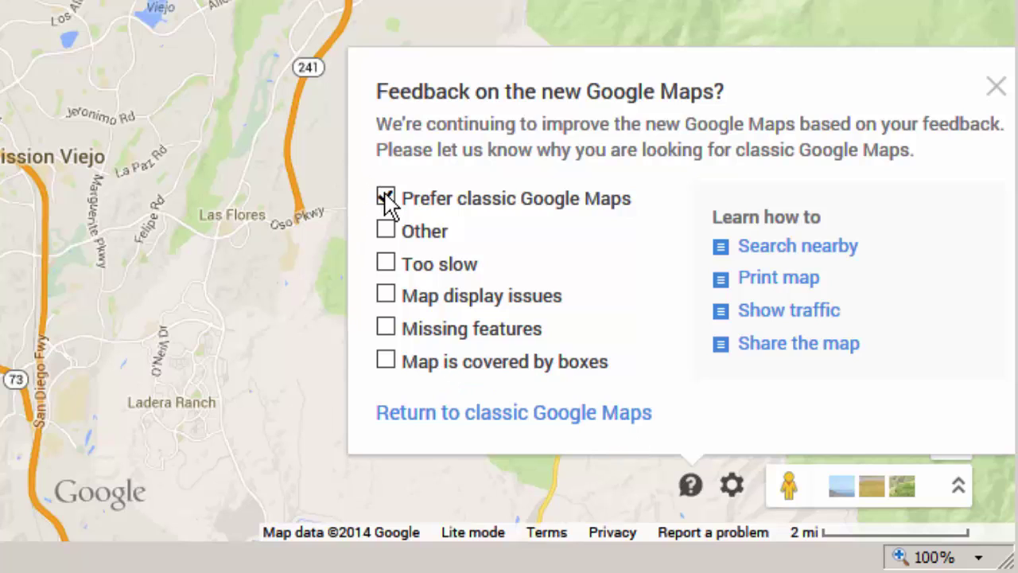
click(570, 416)
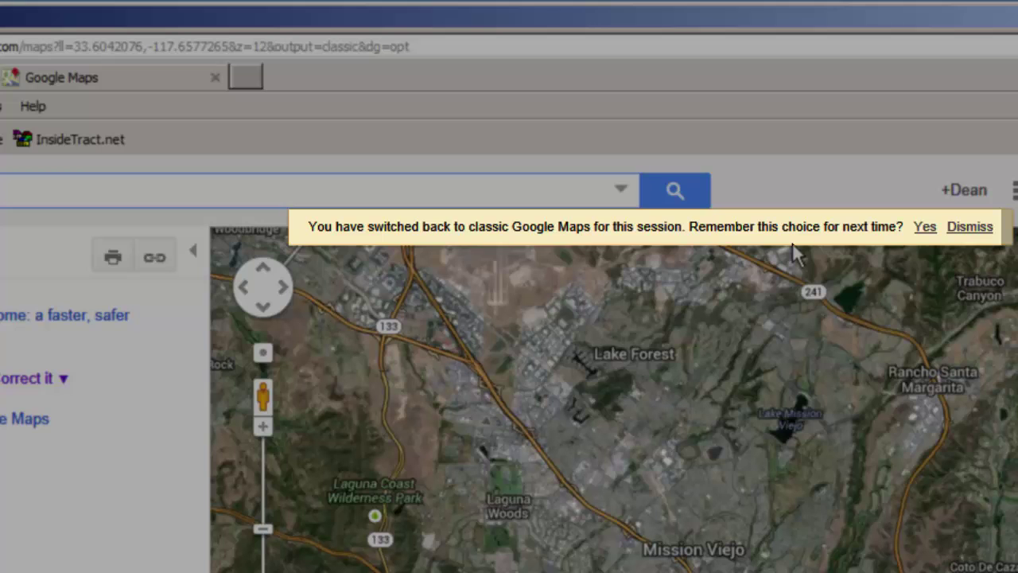
click(925, 230)
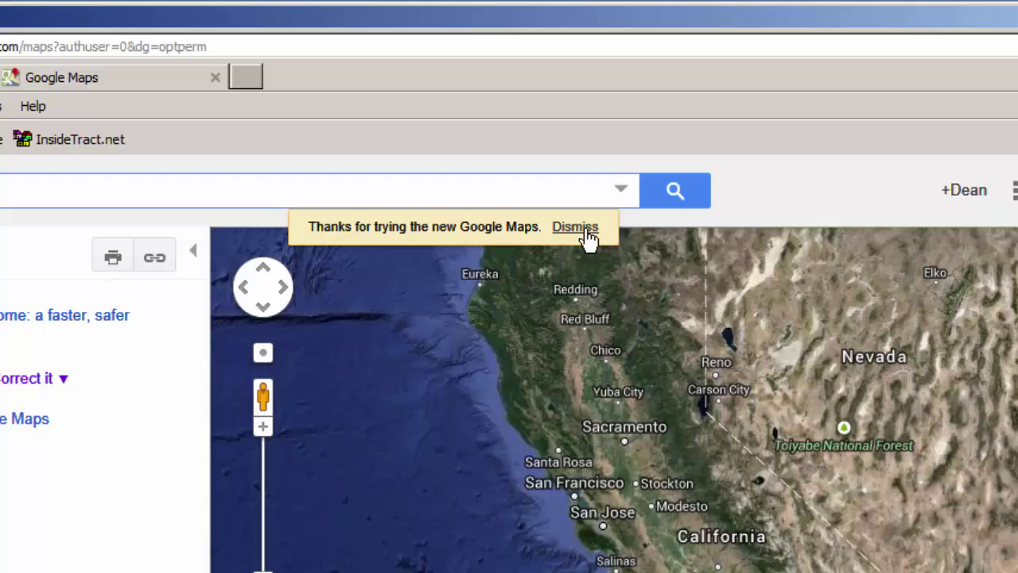
click(576, 228)
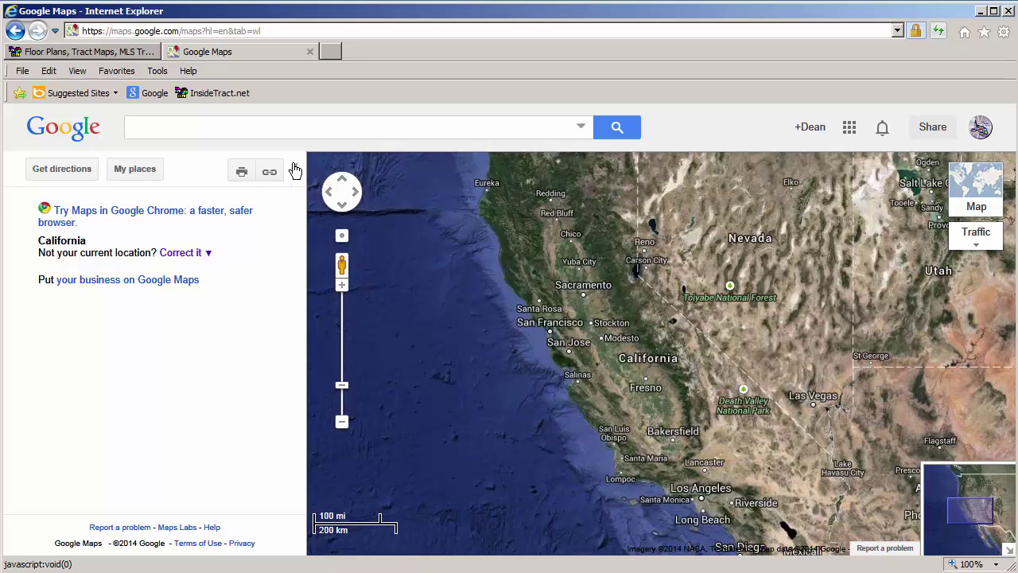
click(295, 171)
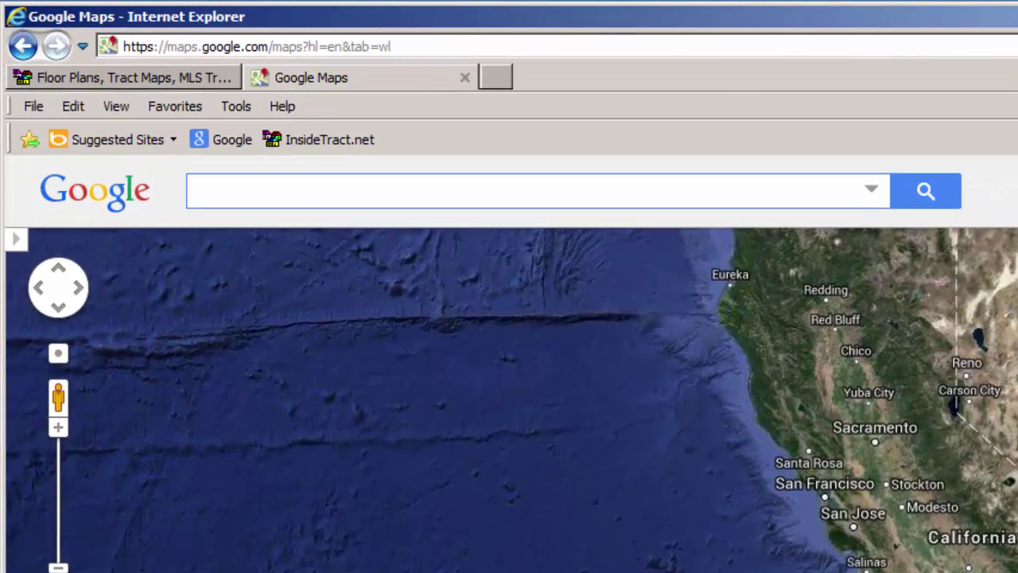
Search for '5 tomahawk 92679' and pick the Coto de Caza address suggestion
text(5)
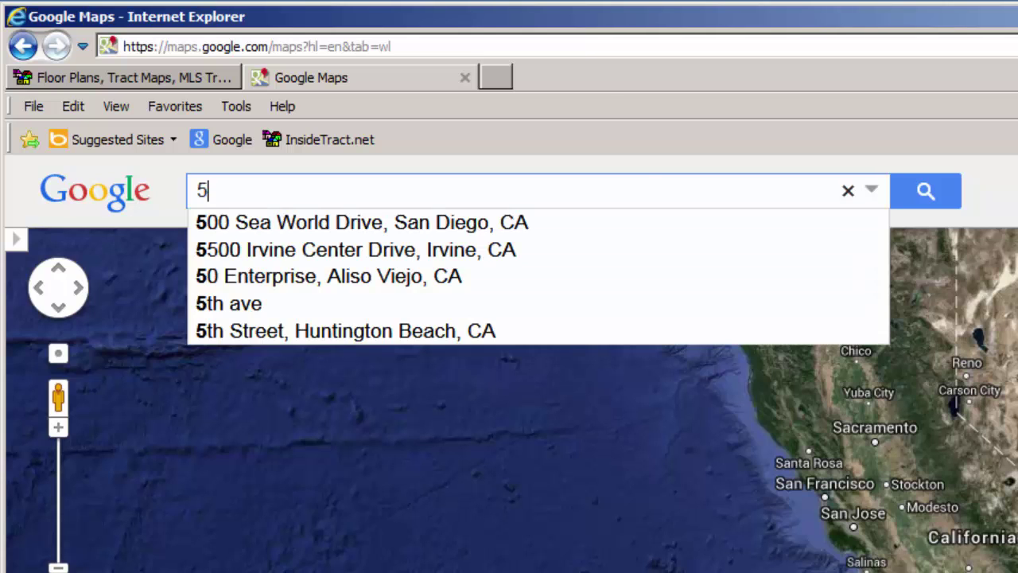
text( tomahawk)
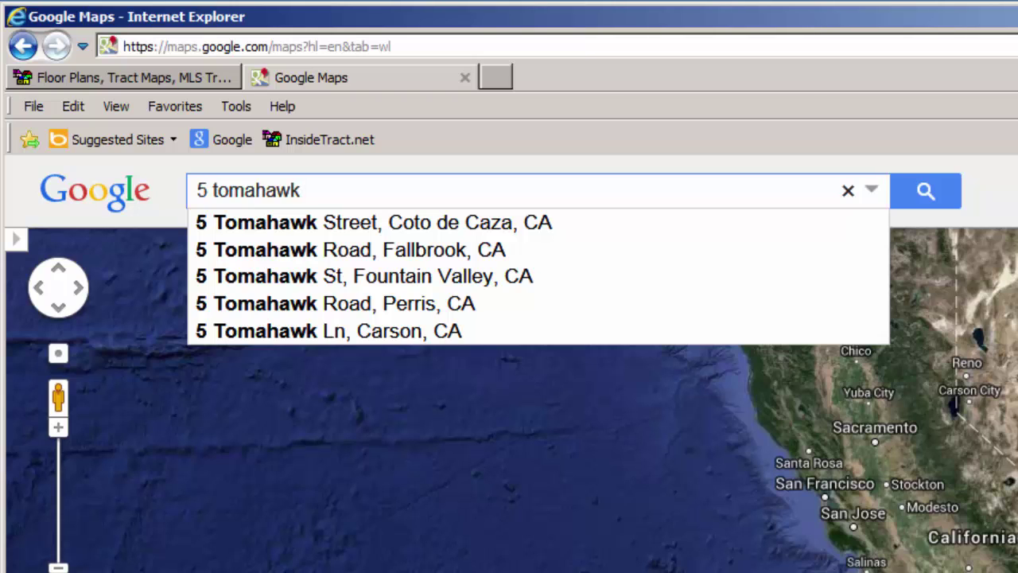
text(92)
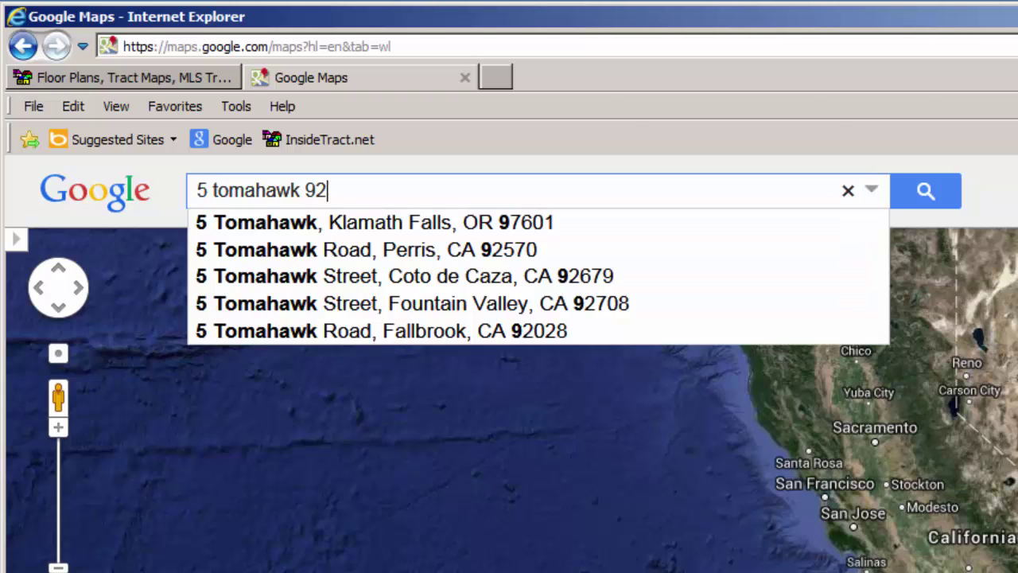
text(679)
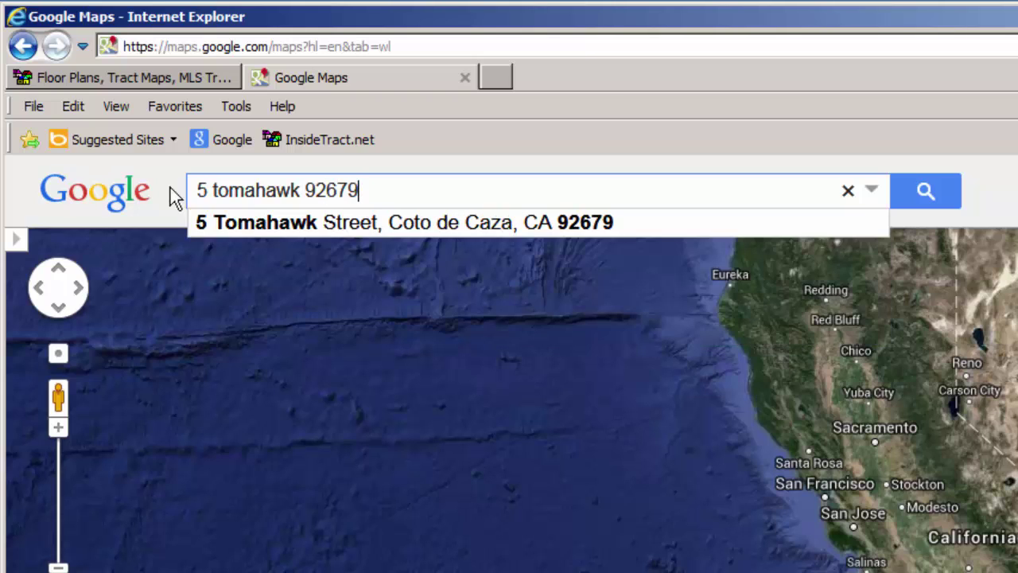
click(231, 224)
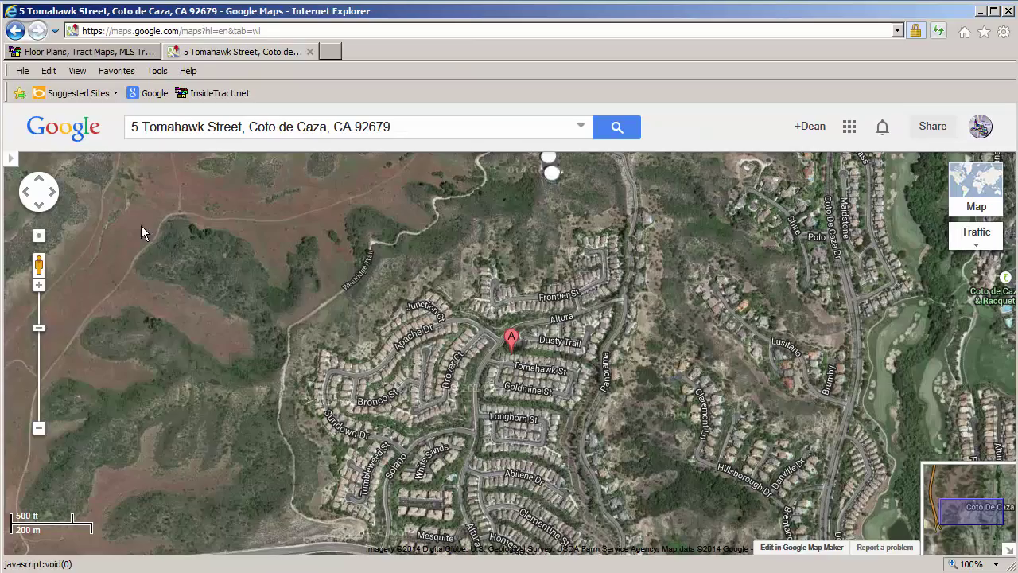
Zoom in six levels and drag the map to centre the Tomahawk St house marker
click(58, 427)
click(40, 288)
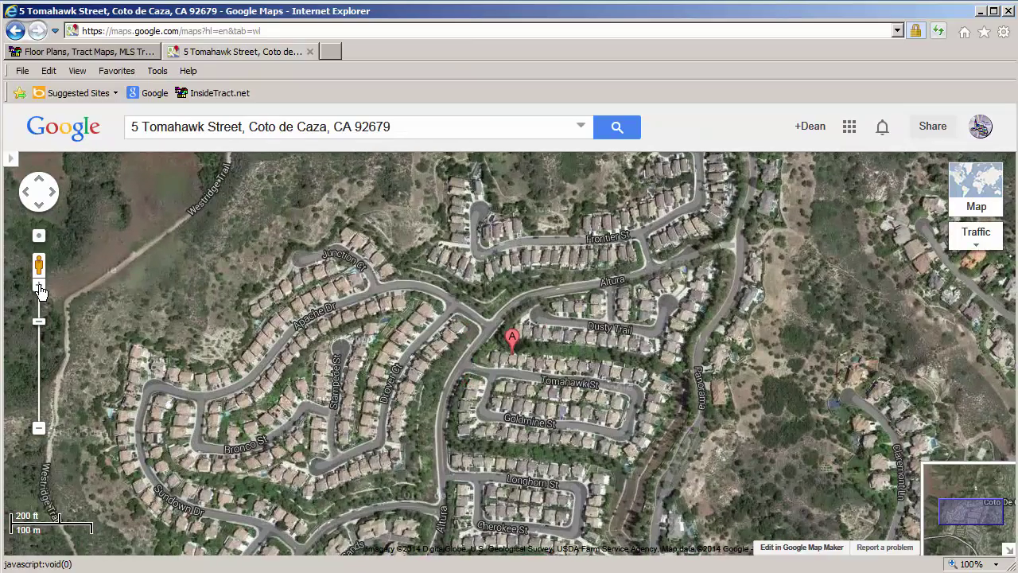
click(40, 288)
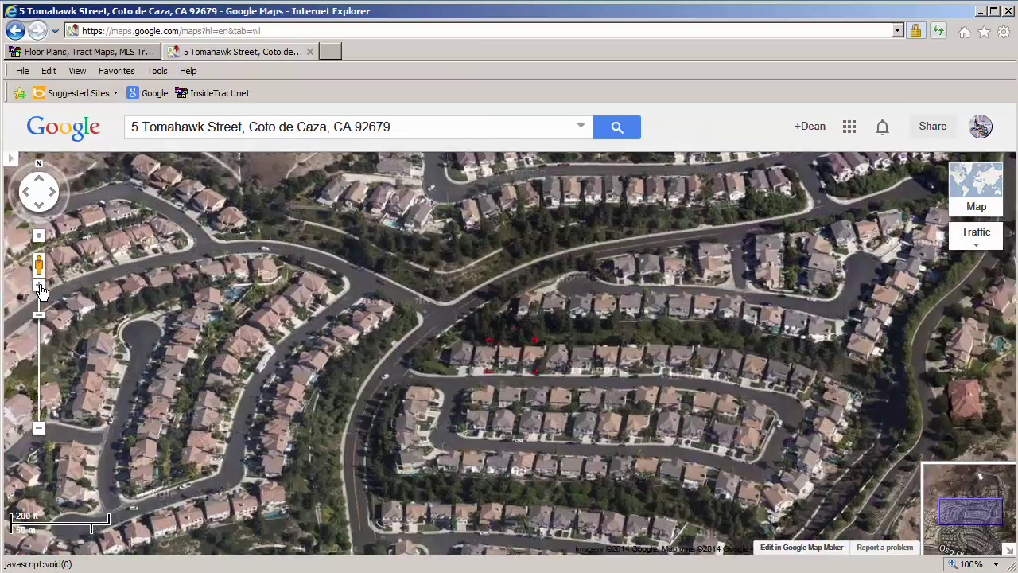
click(39, 288)
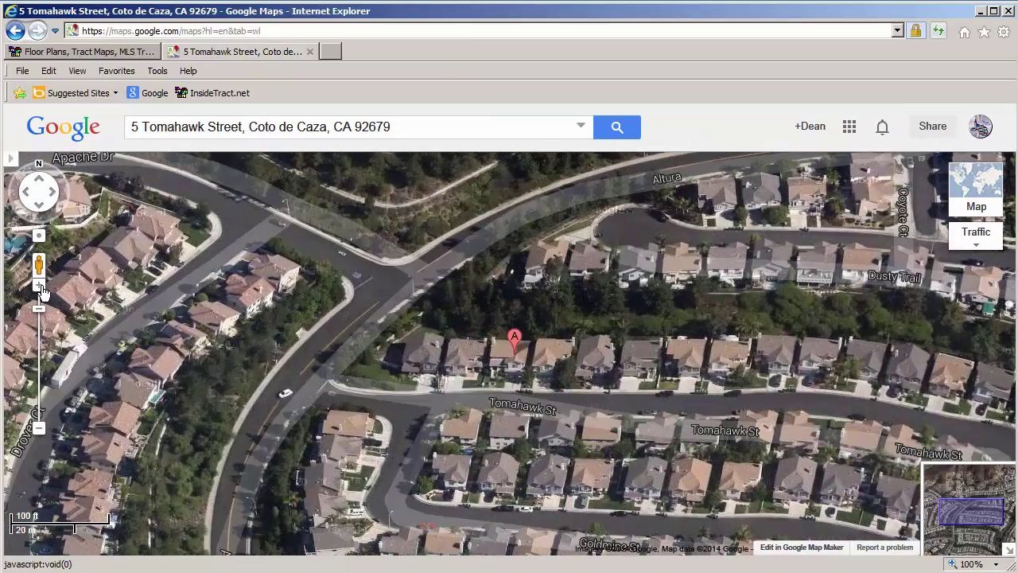
click(39, 288)
click(40, 288)
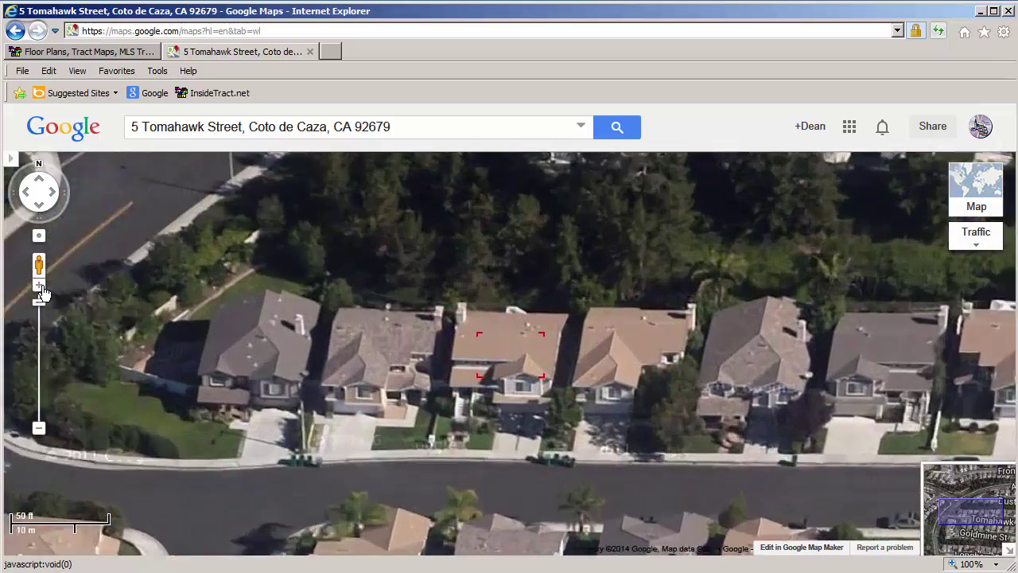
mouse_move(123, 317)
mouse_down()
mouse_move(177, 318)
mouse_move(300, 281)
mouse_up()
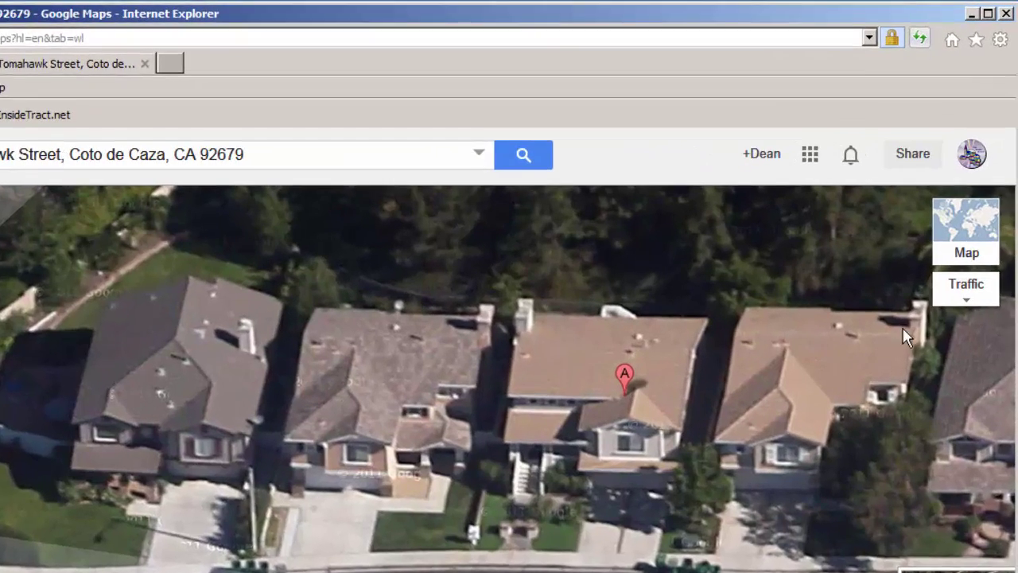
mouse_move(975, 246)
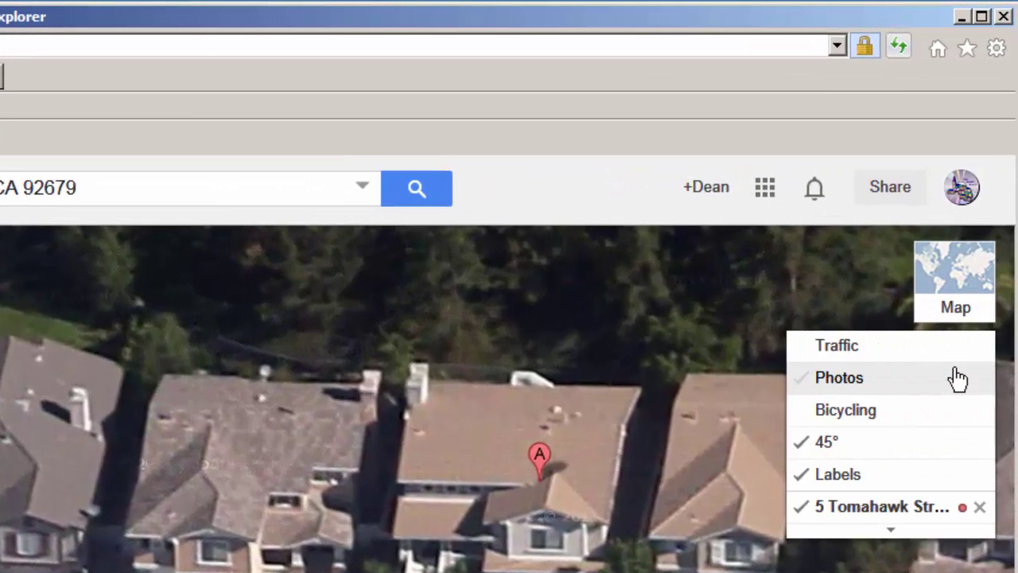
Turn the 45° aerial view off and back on to compare overhead and angled views
click(823, 451)
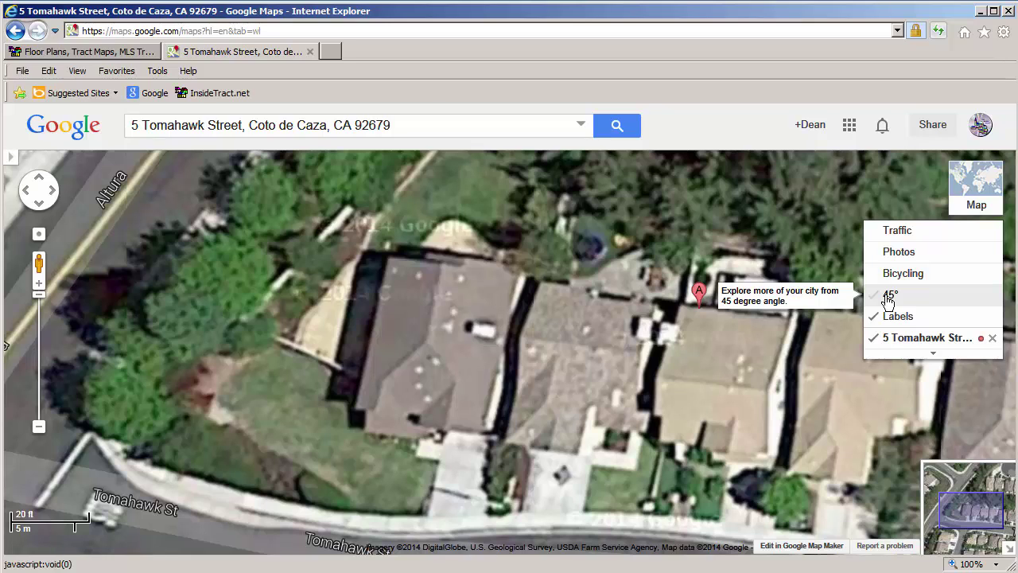
click(889, 298)
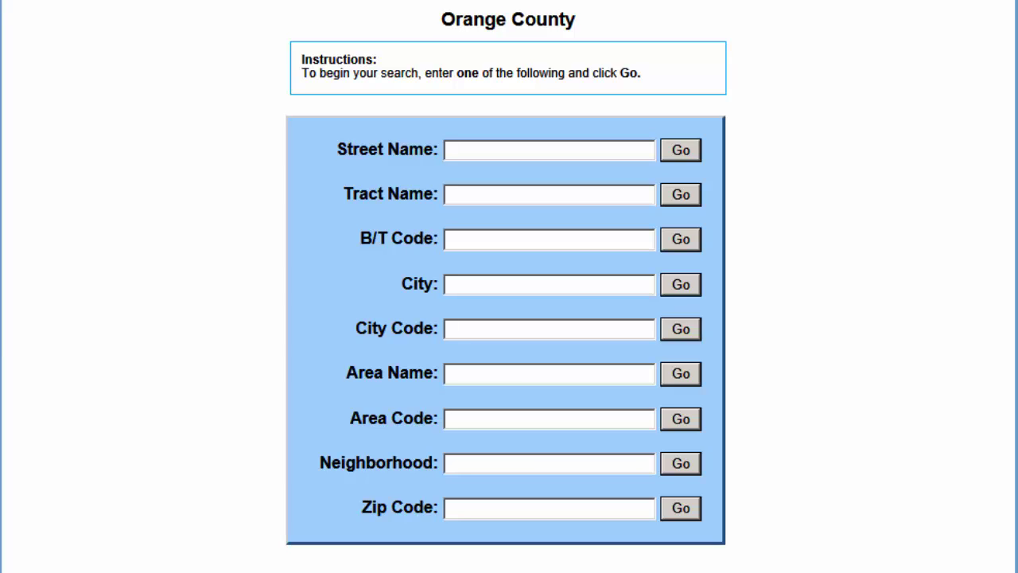
Run a Street Name search for 'tomahawk'
click(470, 151)
text(tomahawk)
click(678, 152)
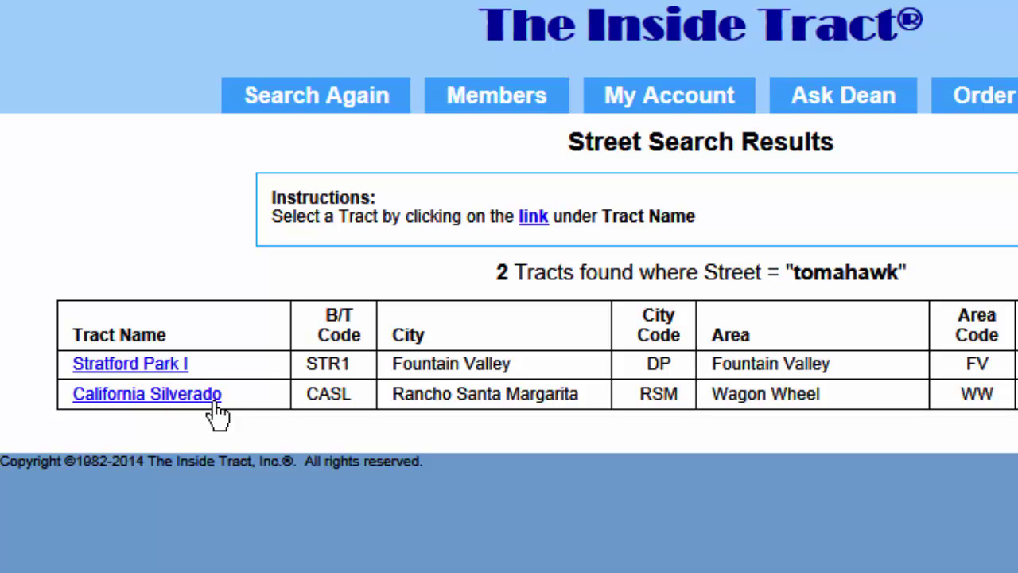
Open California Silverado's full premium report and follow its site-details map link
click(213, 402)
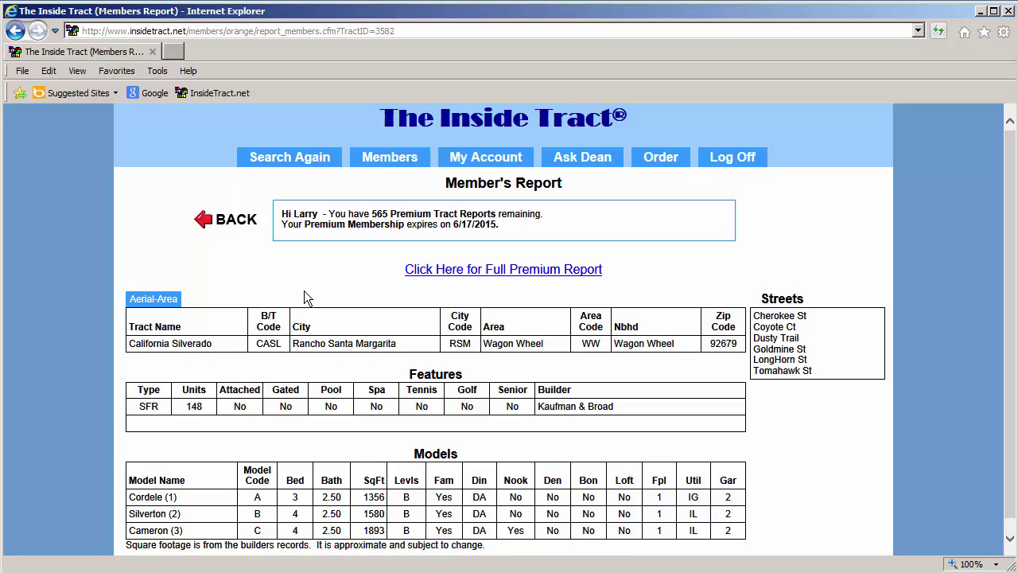
click(500, 270)
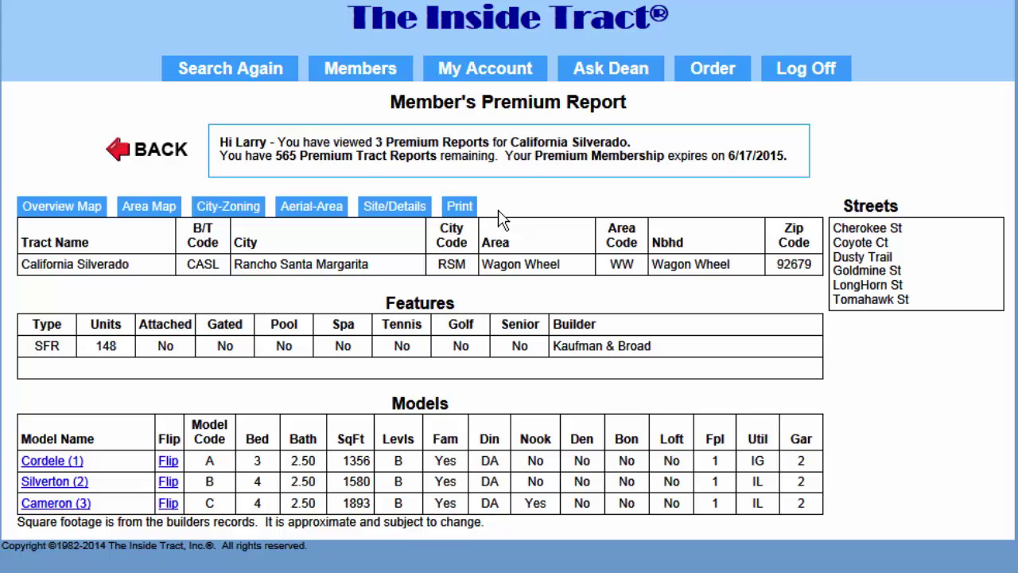
click(398, 210)
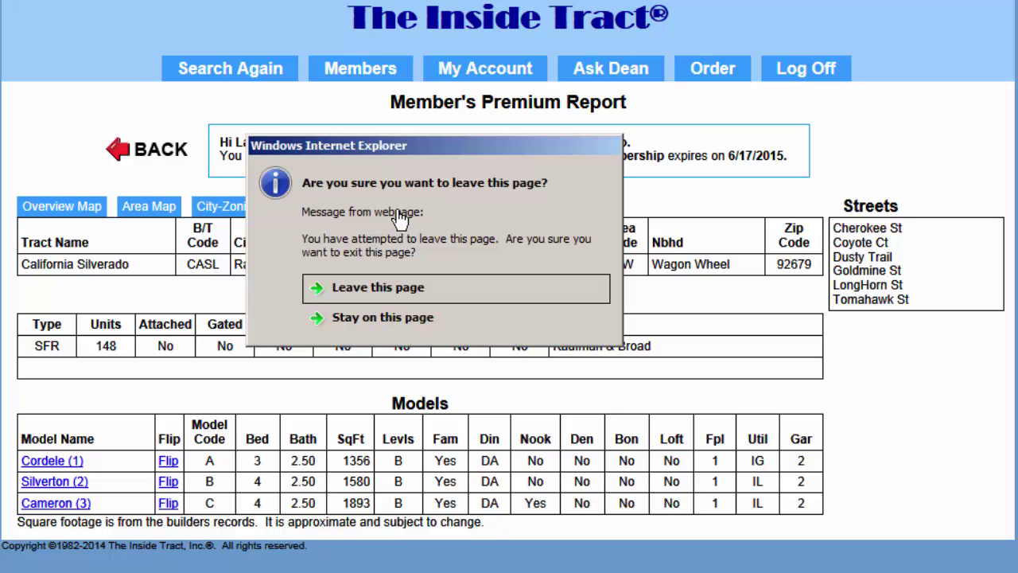
Leave the report for the Silverado tract map PDF, fit the full page, and rotate it clockwise
click(391, 315)
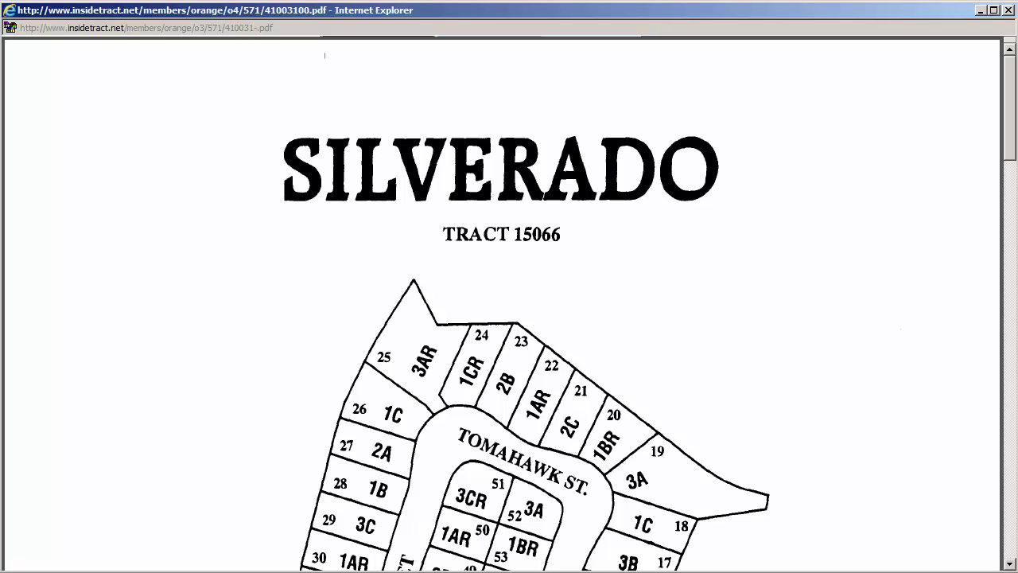
key(F8)
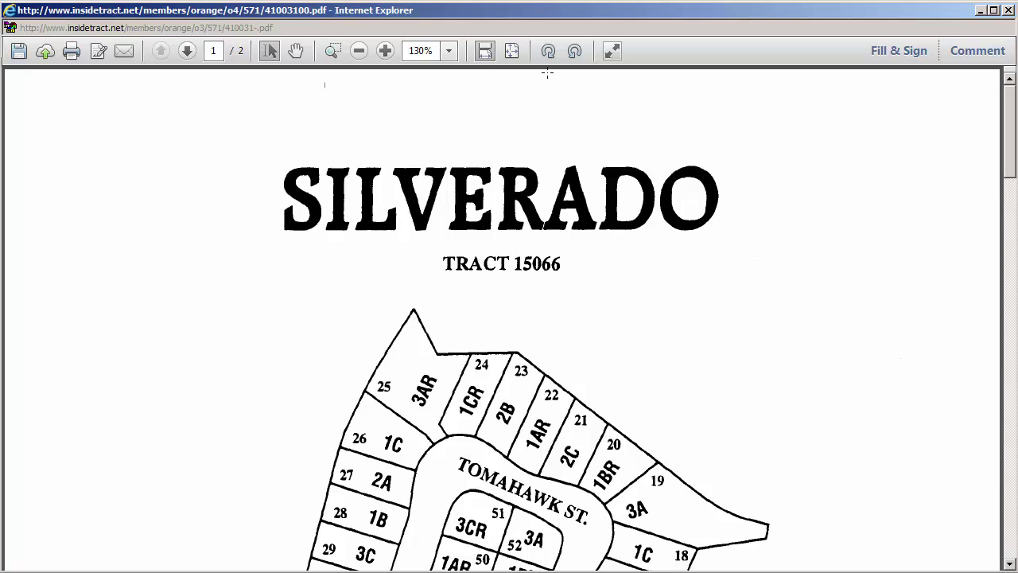
click(511, 51)
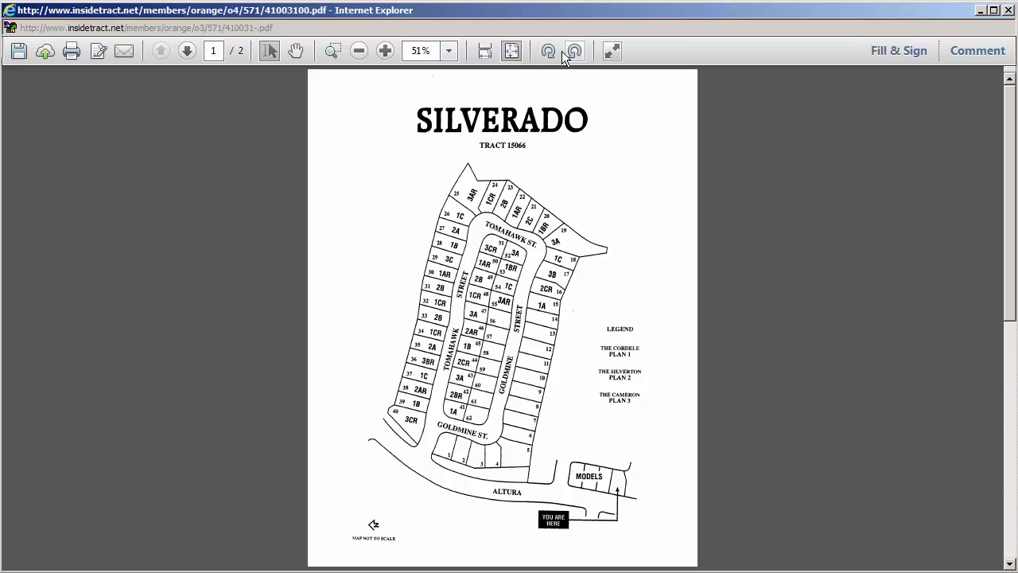
click(551, 51)
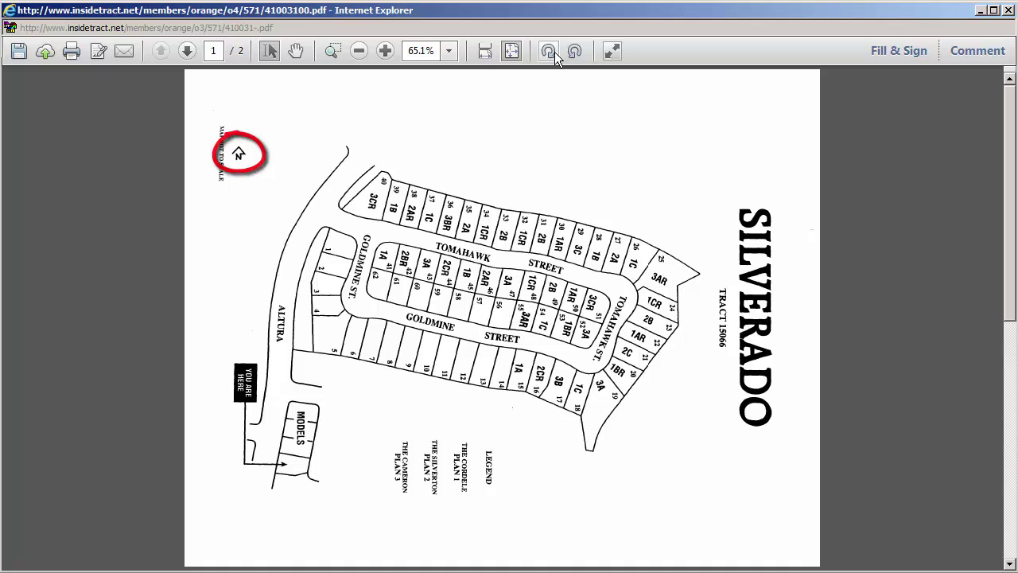
click(333, 52)
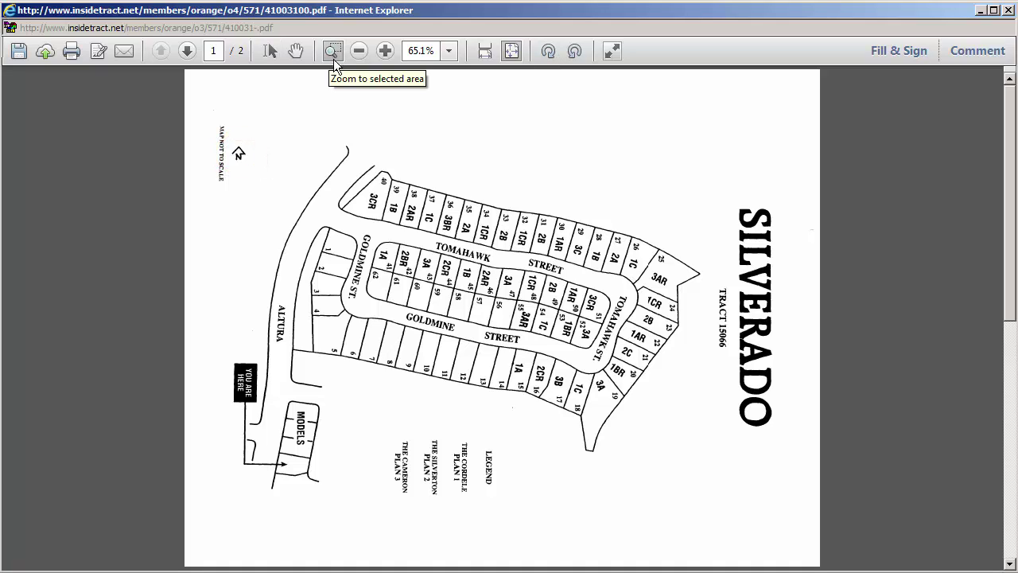
Marquee-zoom onto upper-left lots 35–40 and read lot 38 as a 2AR model
drag(339, 166, 451, 252)
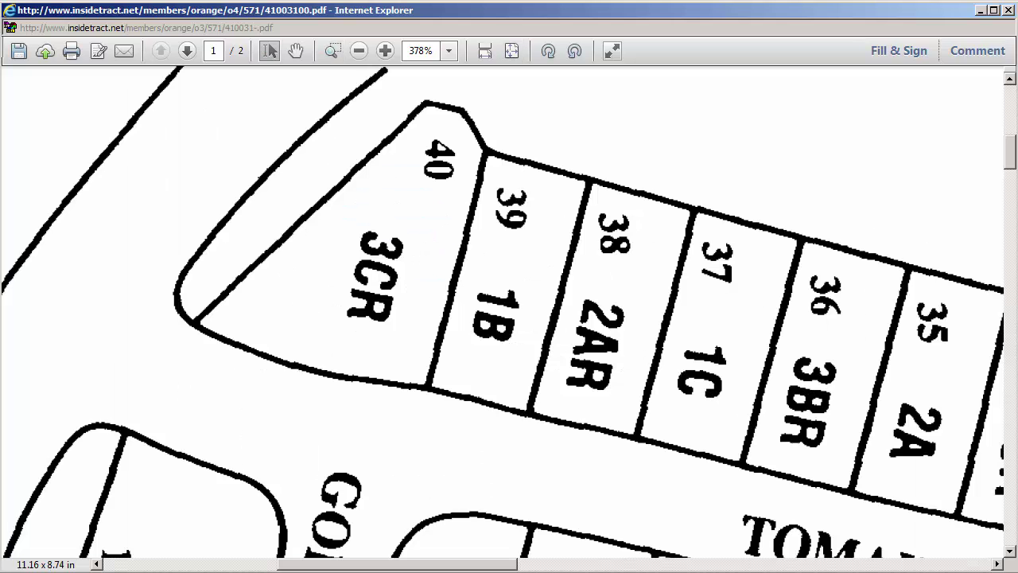
drag(277, 269, 567, 261)
mouse_move(469, 234)
mouse_down()
mouse_move(538, 247)
mouse_move(484, 302)
mouse_up()
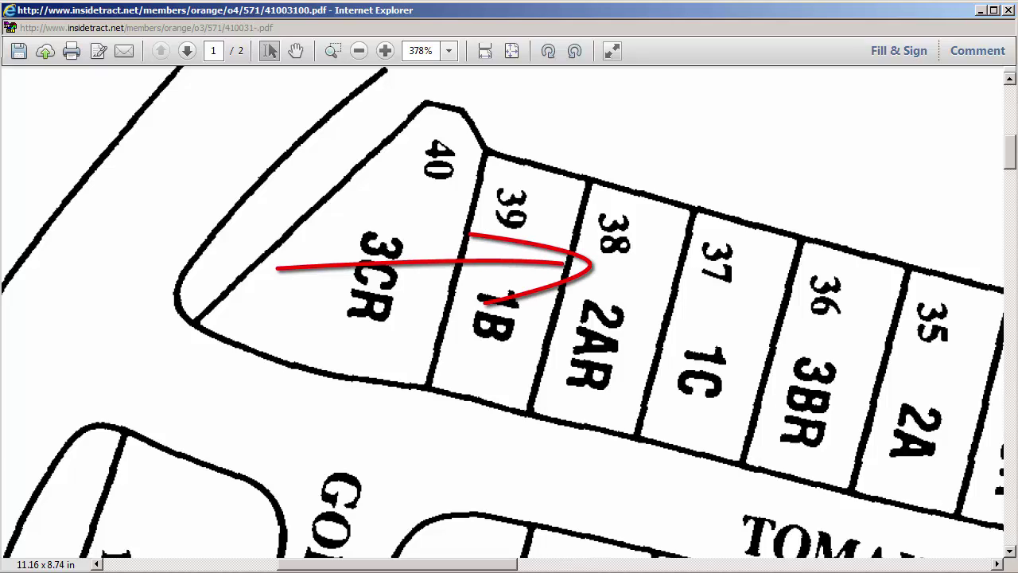
mouse_move(616, 198)
mouse_down()
mouse_move(643, 253)
mouse_move(609, 198)
mouse_up()
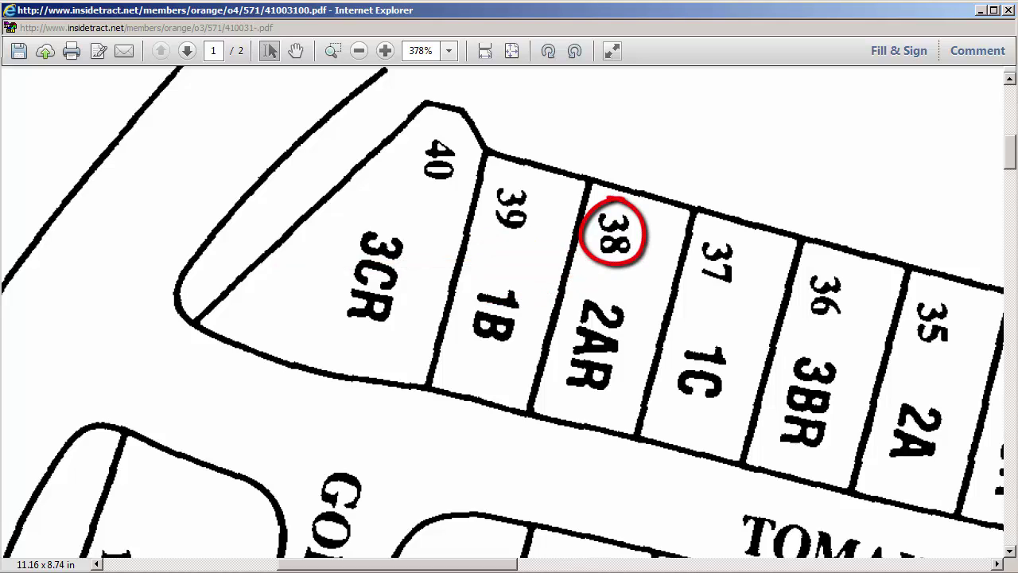
mouse_move(605, 286)
mouse_down()
mouse_move(557, 385)
mouse_move(608, 288)
mouse_up()
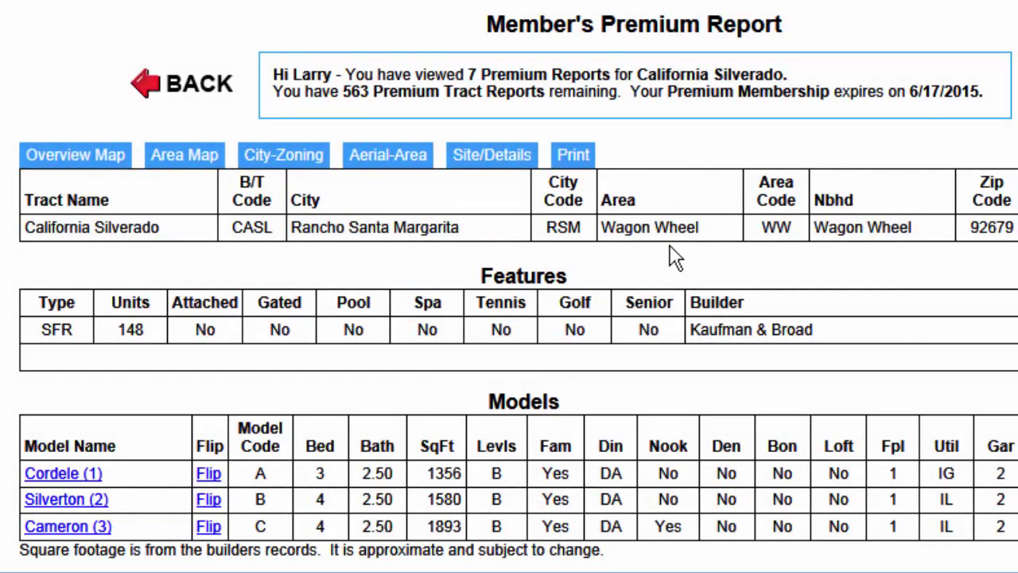
Open the Silverton (2) floor-plan PDF and show the Reader toolbar with F8
click(50, 501)
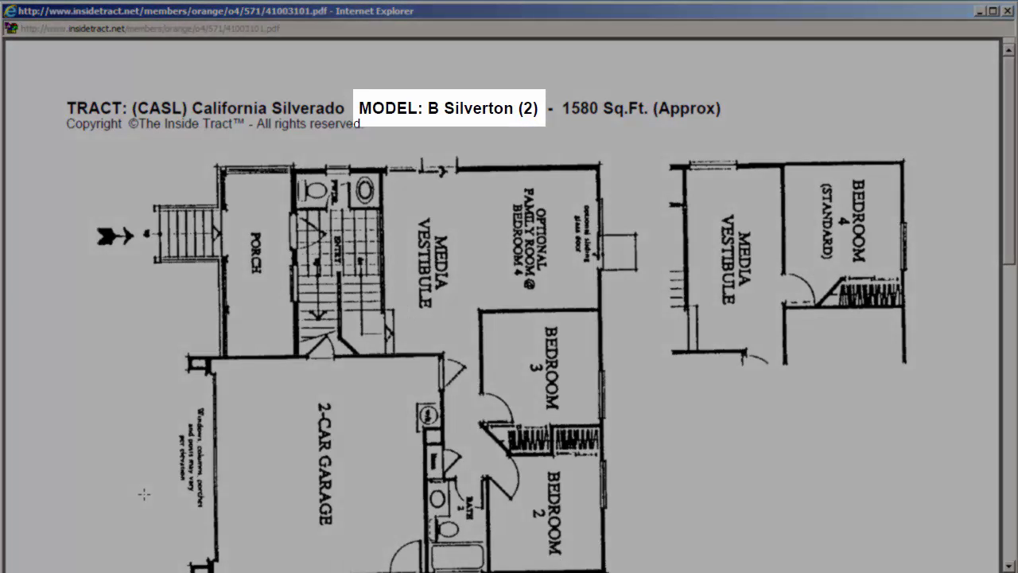
key(F8)
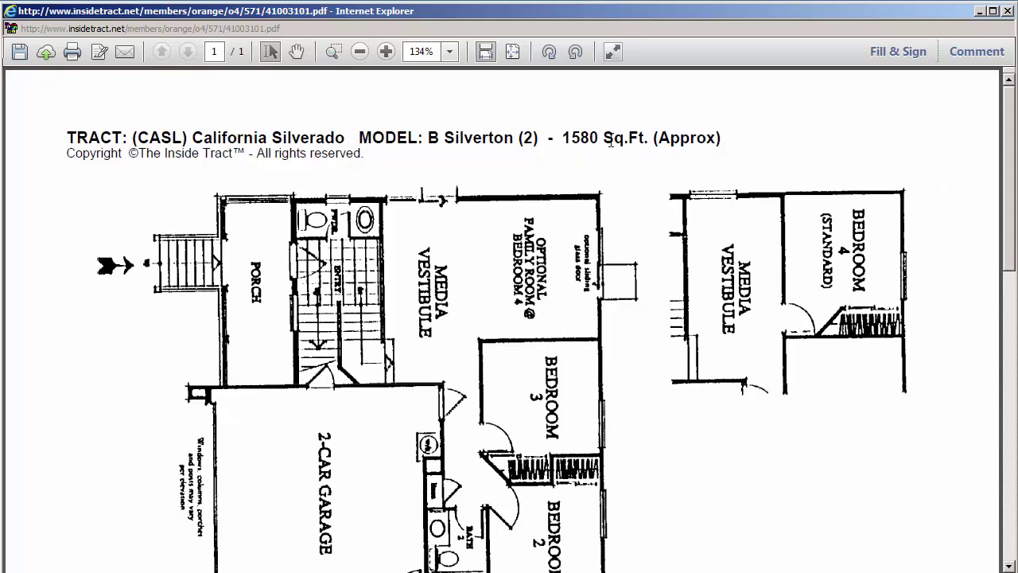
Rotate the floor plan counterclockwise, marquee-zoom onto its rooms, and bring up Save a Copy
click(575, 52)
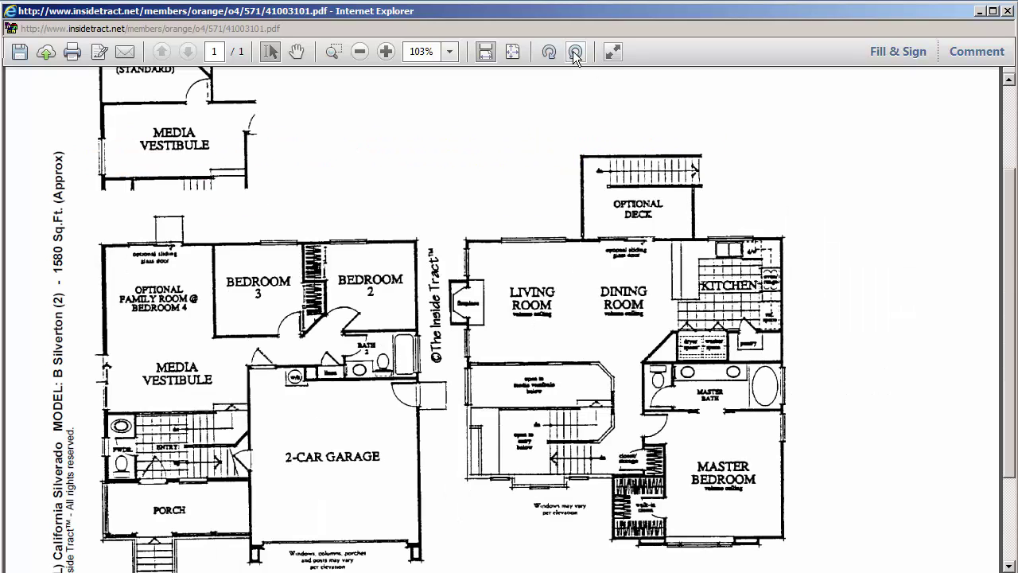
click(333, 51)
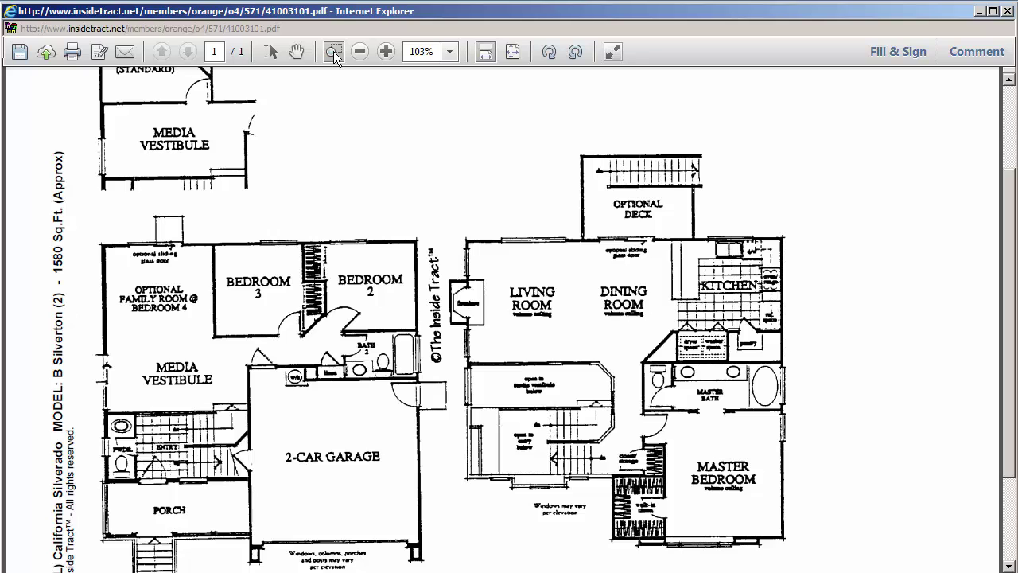
drag(81, 208, 797, 572)
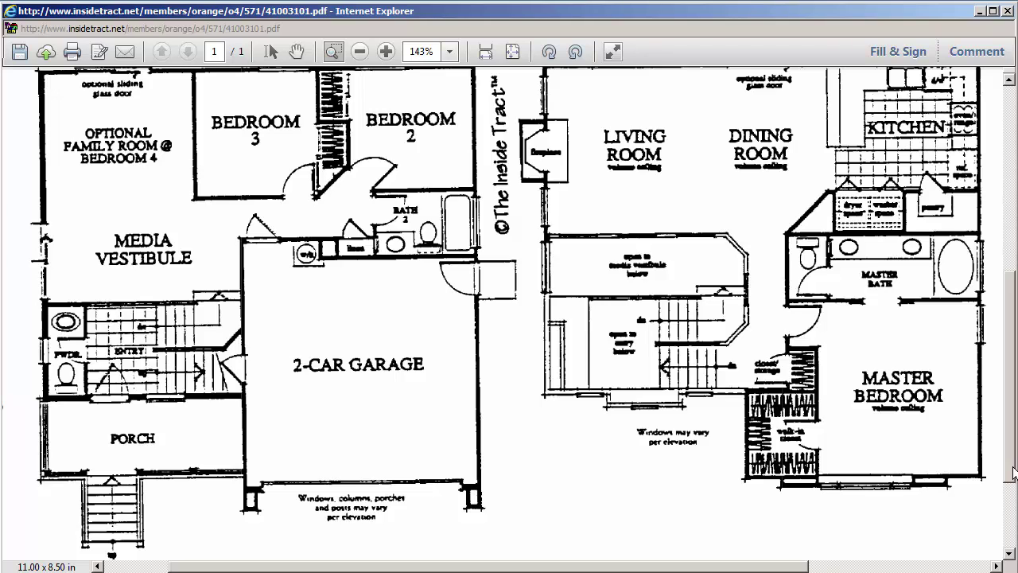
scroll(1013, 472, down, 1)
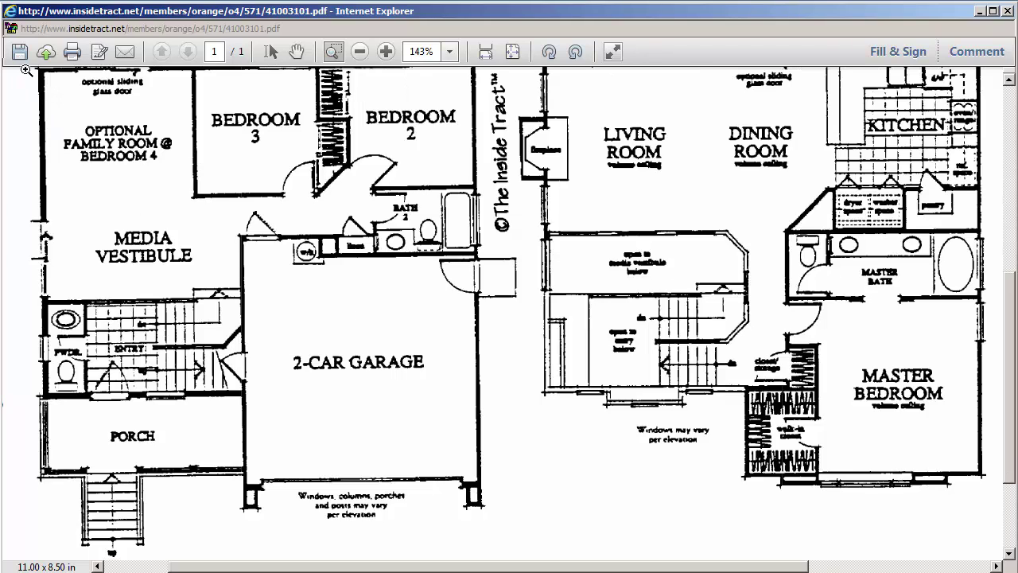
click(20, 53)
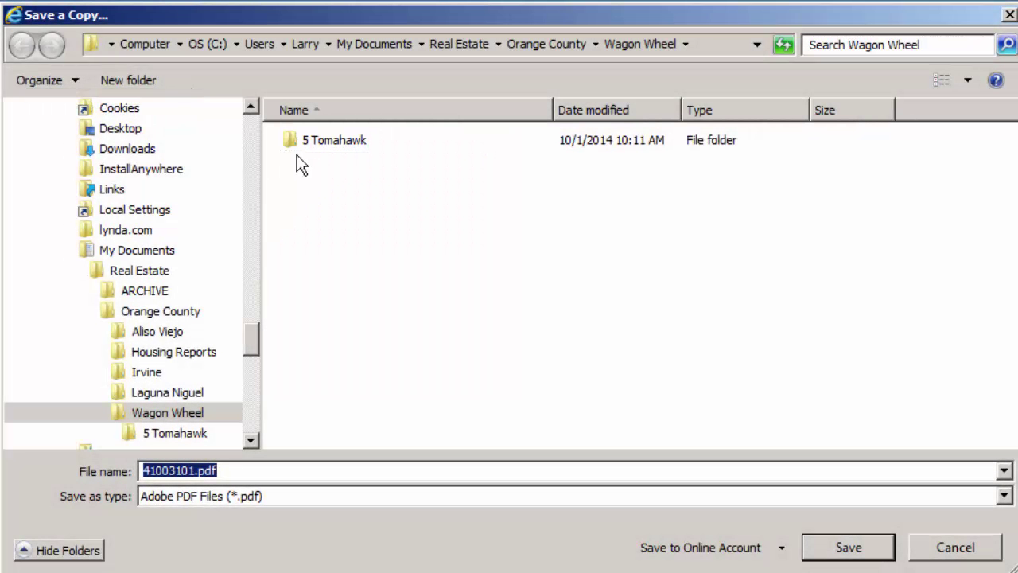
In the 5 Tomahawk folder, replace 41003101.pdf with the name Silverton-Plan2 and save
double_click(289, 140)
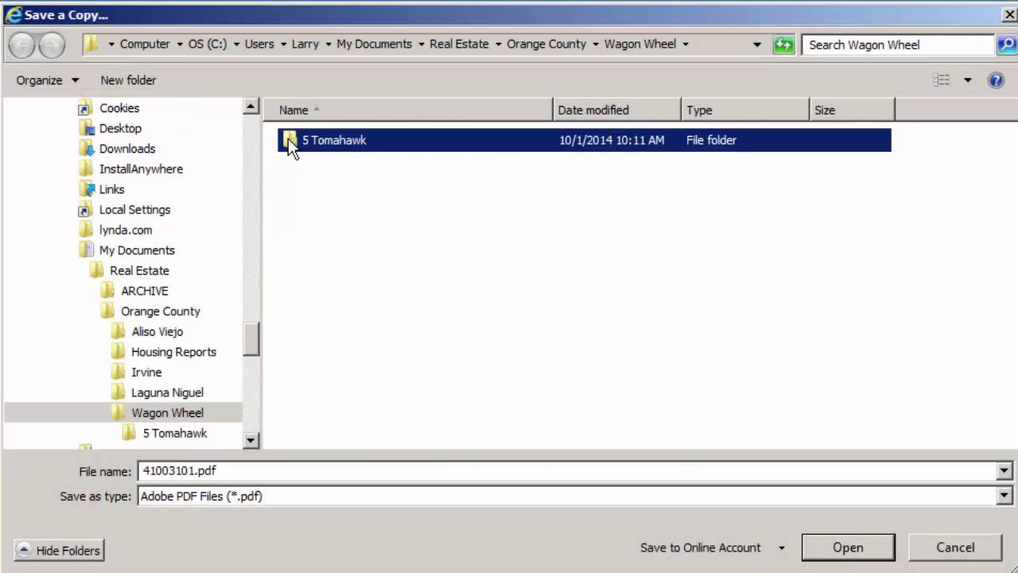
double_click(229, 470)
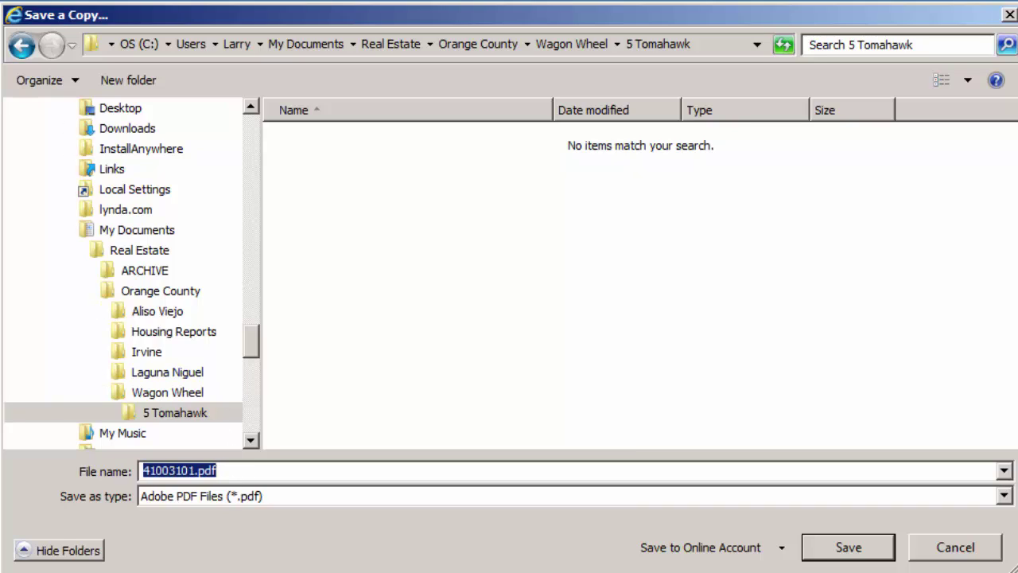
text(Silver)
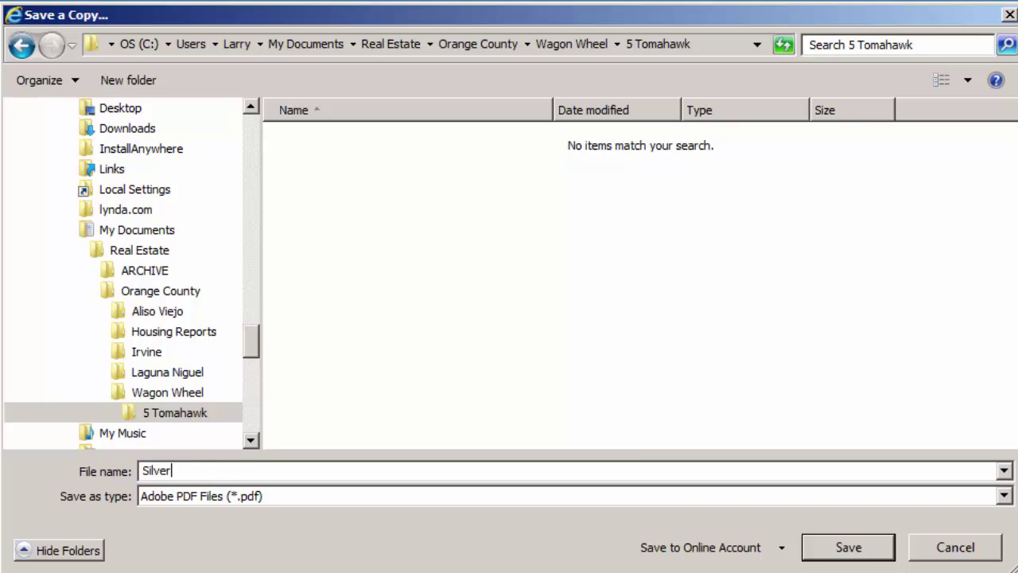
text(ton-Plan2)
click(843, 549)
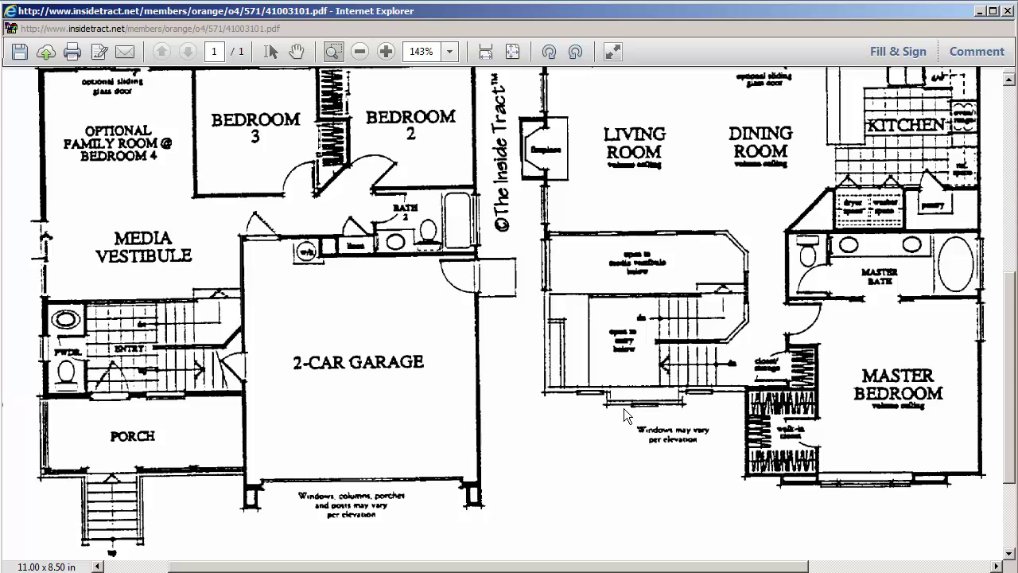